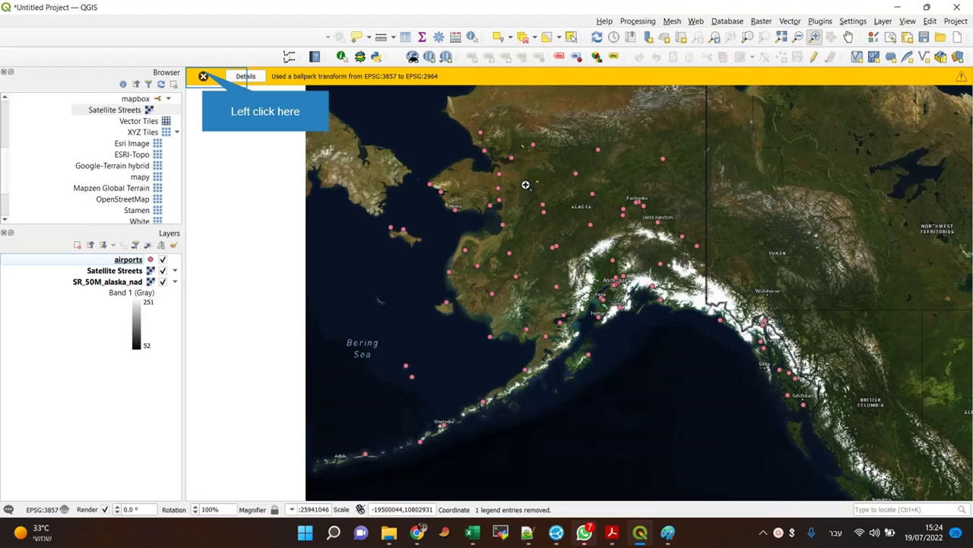
Dismiss the yellow ballpark-transform warning bar above the map.
click(203, 76)
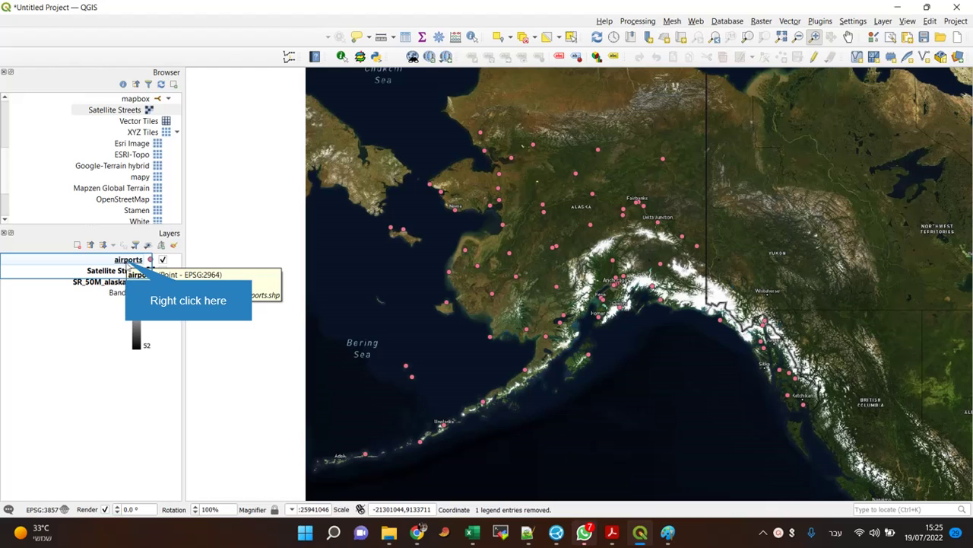
Bring up the airports layer's context menu to reach its Export options.
right_click(127, 262)
mouse_move(240, 240)
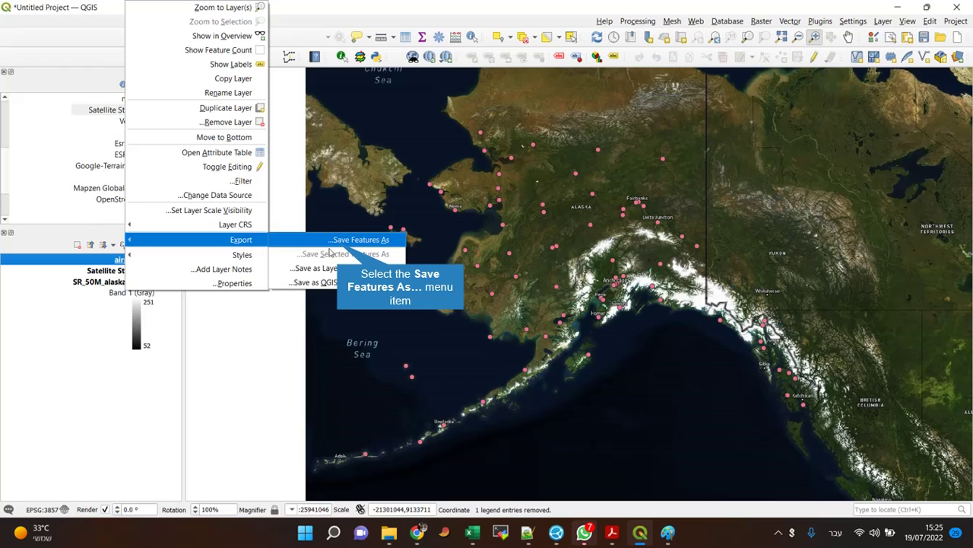
Save the airports features as an ESRI Shapefile with file name Airports_WGS.
click(337, 241)
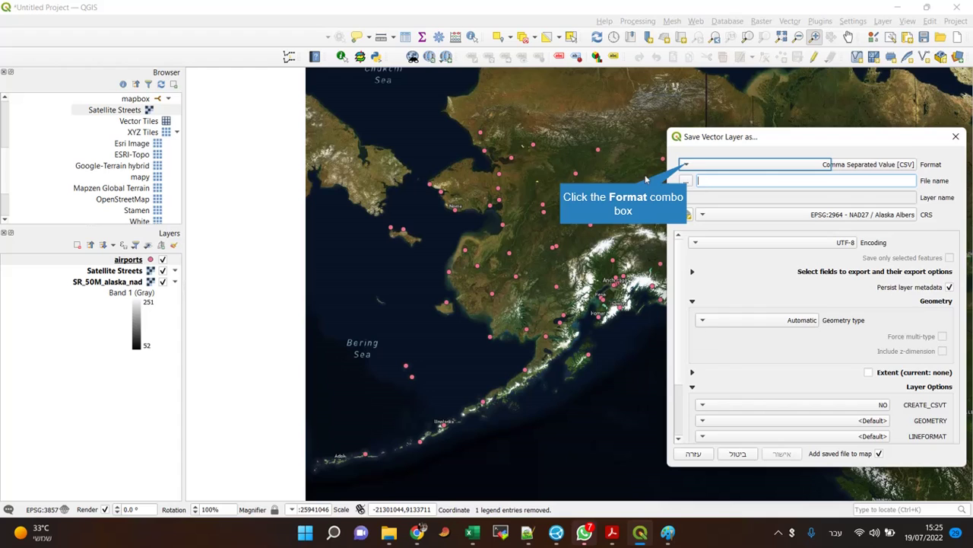
click(687, 165)
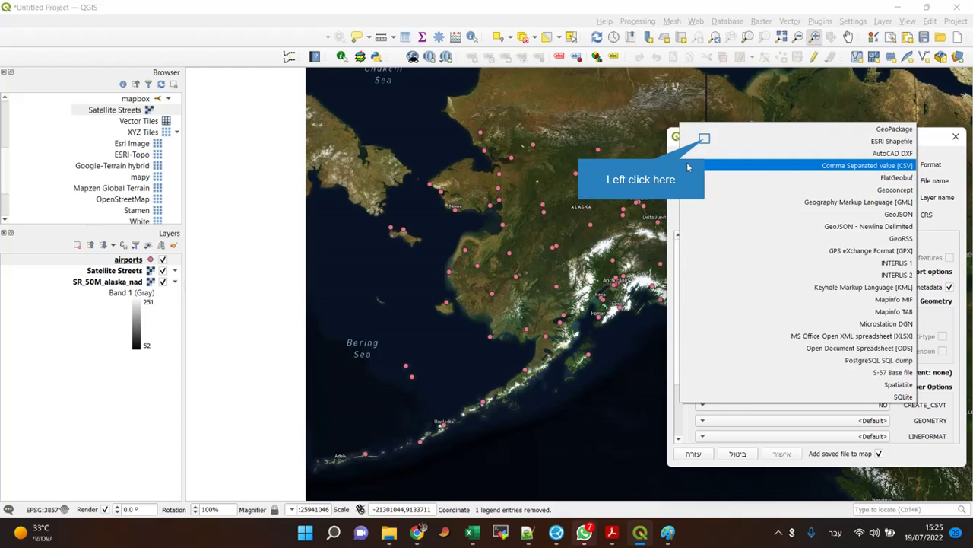
click(706, 142)
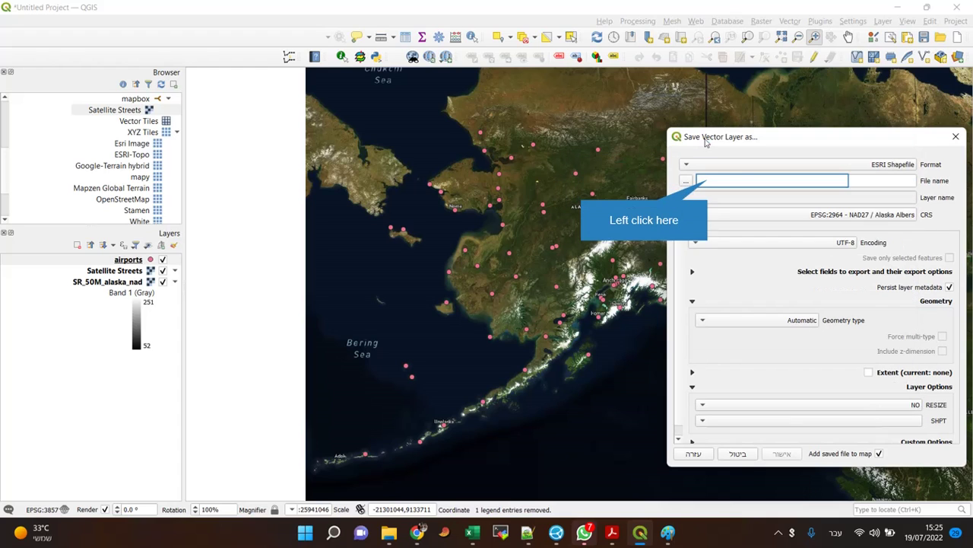
click(707, 180)
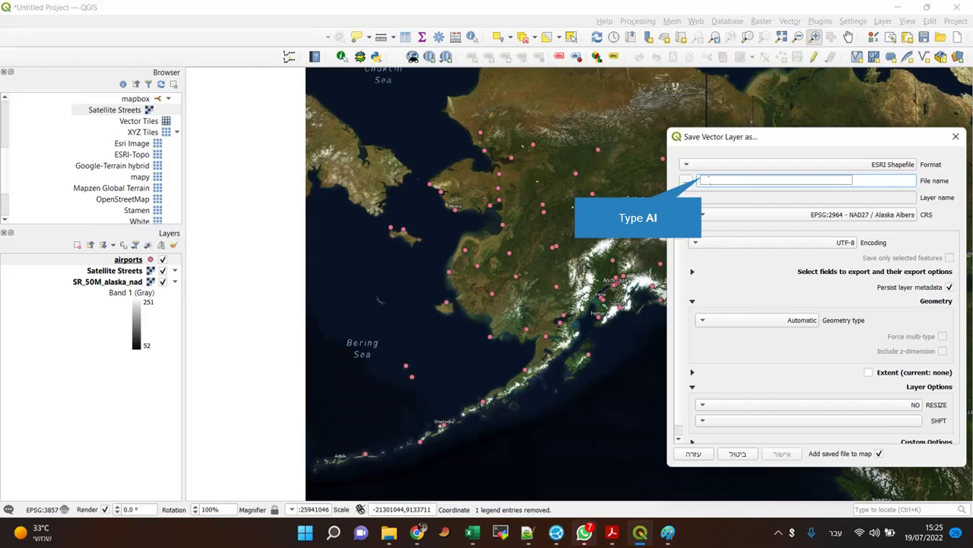
text(A)
key(BackSpace)
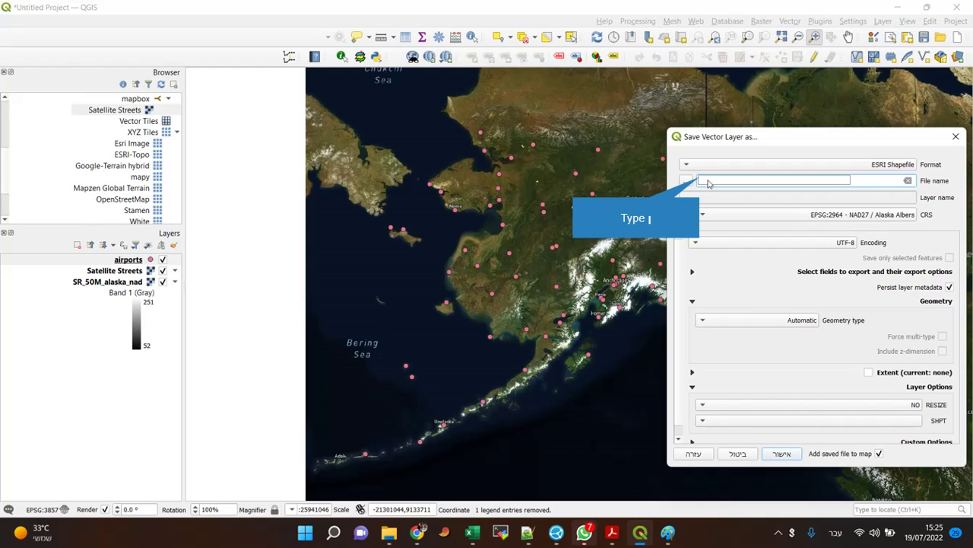
key(BackSpace)
text(irports)
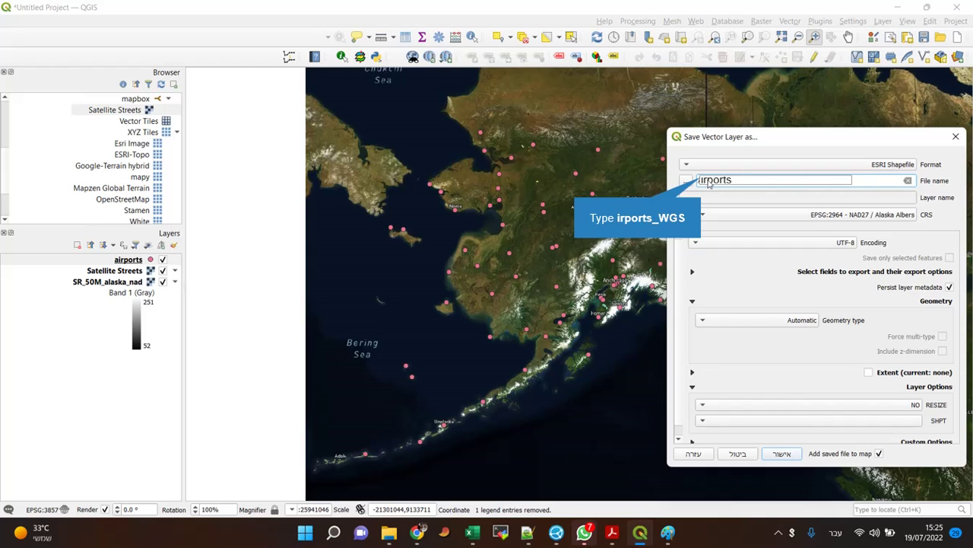
text(_W)
text(GS)
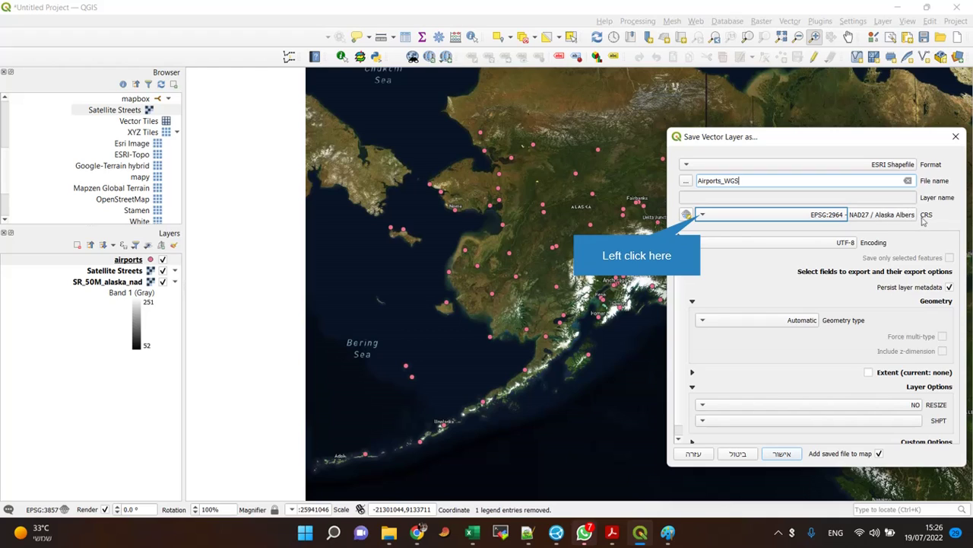
Set the Airports_WGS export CRS to Default CRS EPSG:4326 – WGS 84.
click(701, 216)
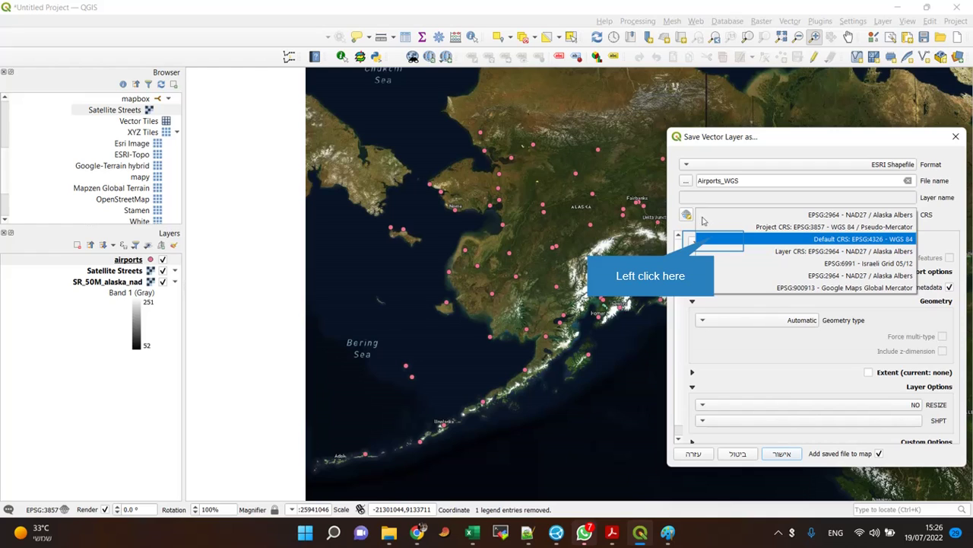
click(715, 240)
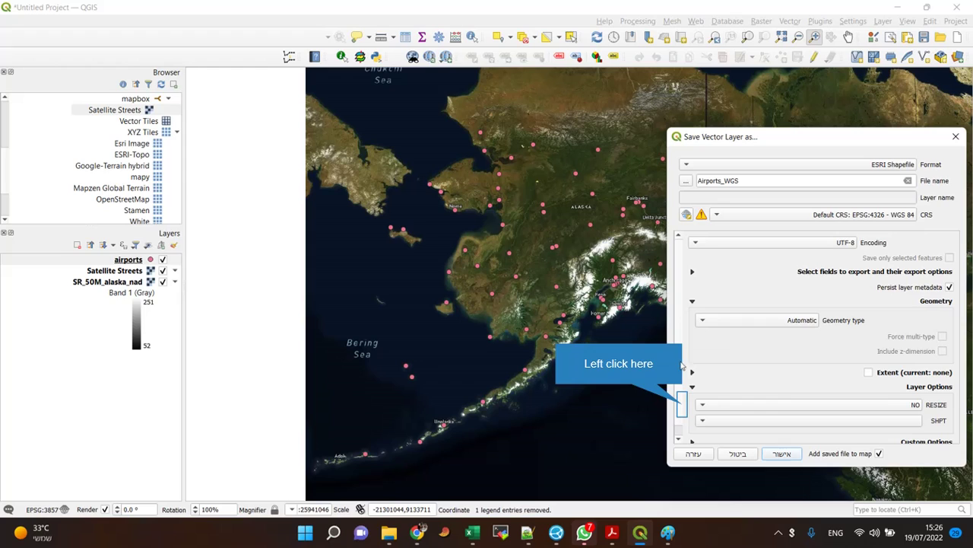
click(682, 408)
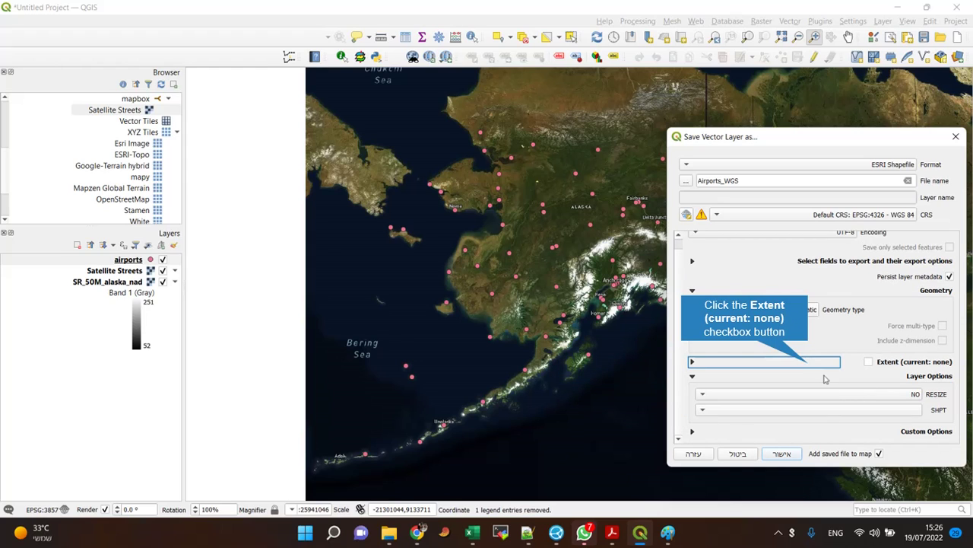
click(677, 351)
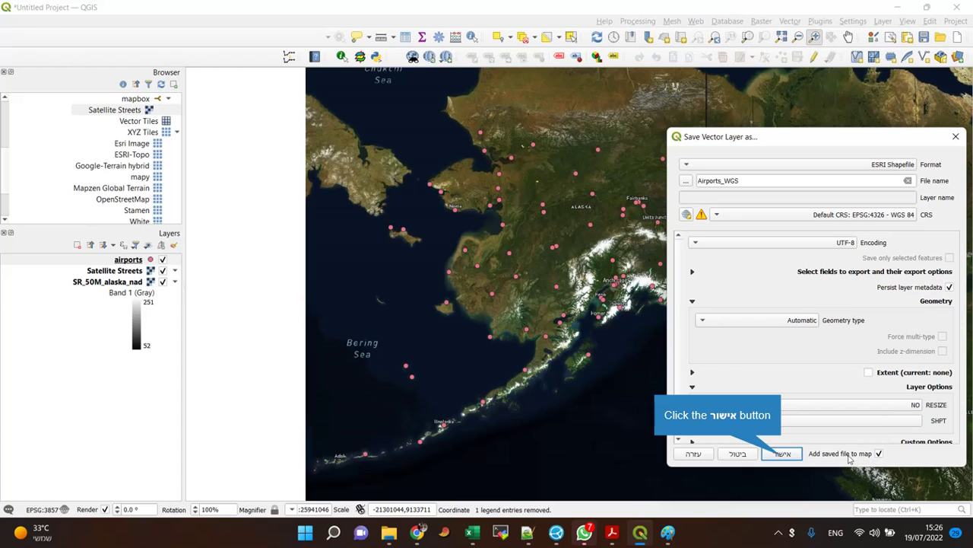
Confirm the export and accept the suggested datum transformation to create Airports_WGS.
click(782, 455)
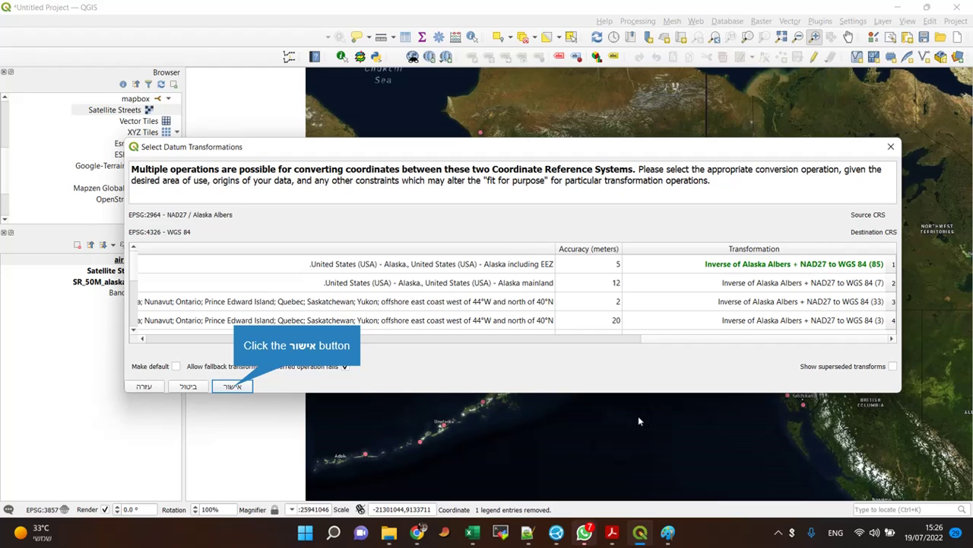
click(234, 388)
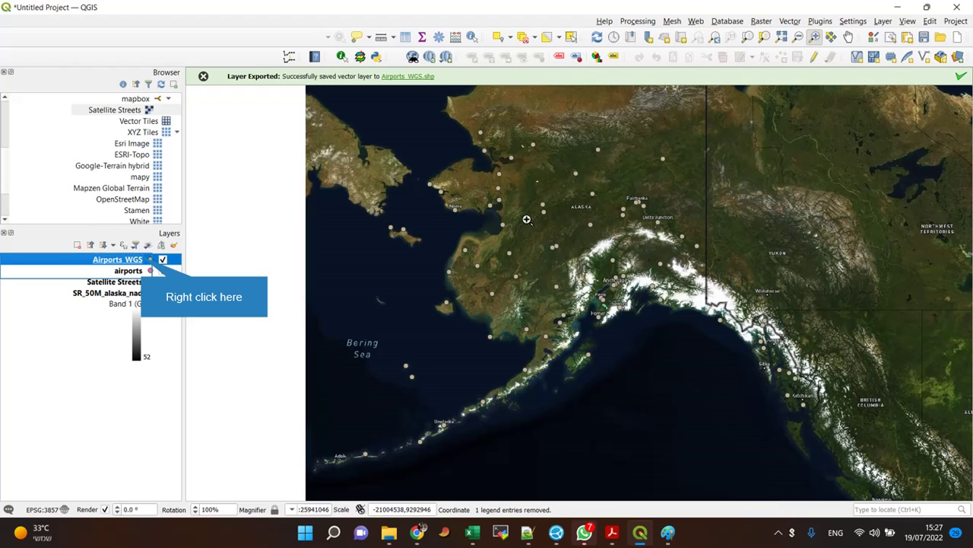
right_click(143, 260)
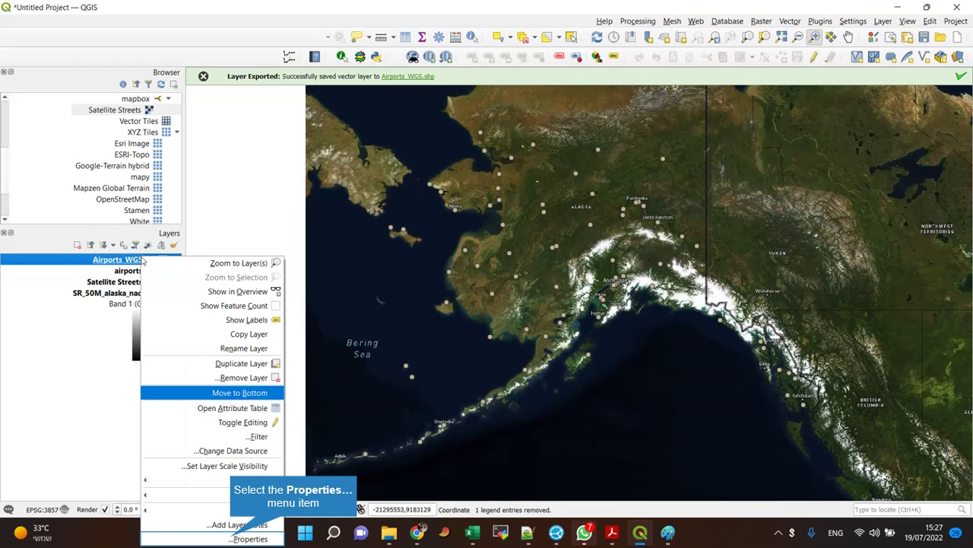
click(233, 537)
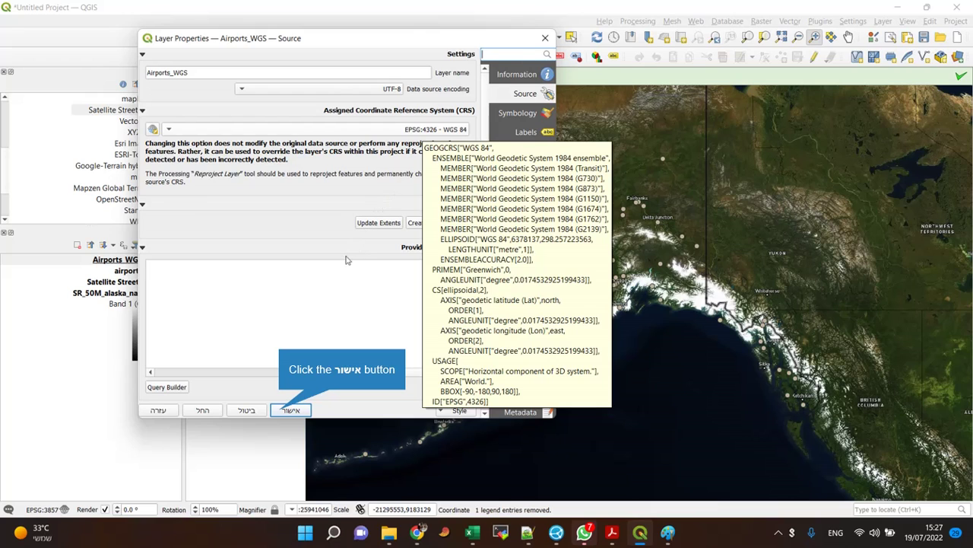
click(281, 411)
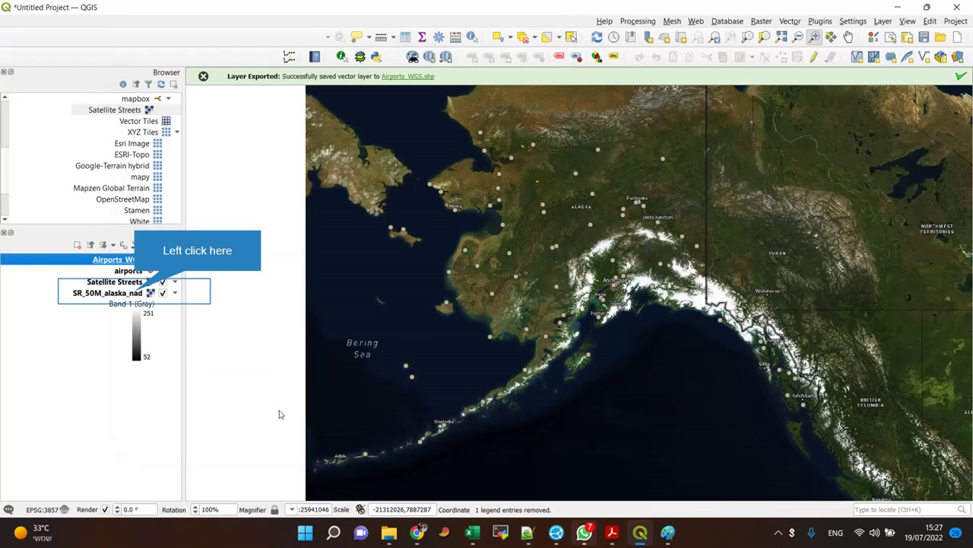
Move SR_50M_alaska_nad above Satellite Streets, select it, and show Raster > Projections.
click(138, 295)
drag(137, 296, 138, 283)
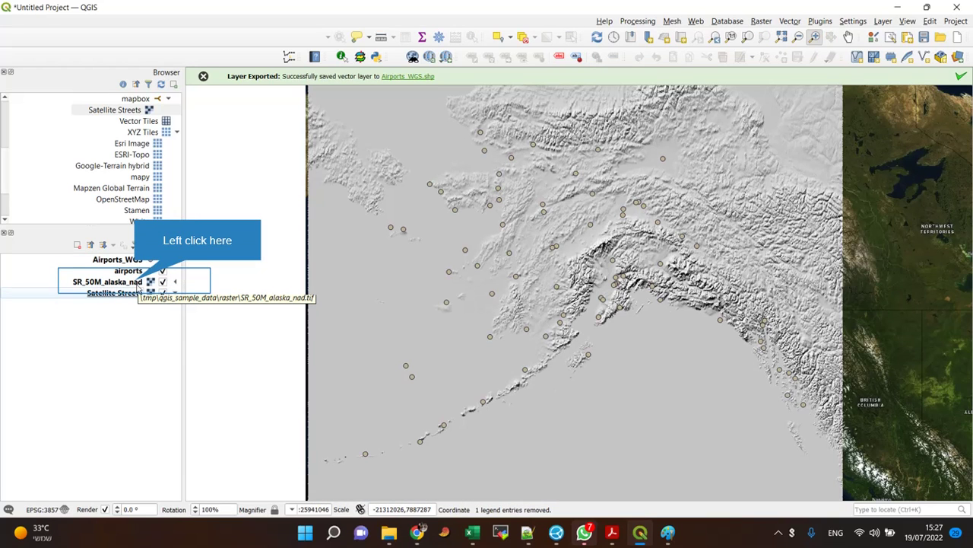
click(137, 284)
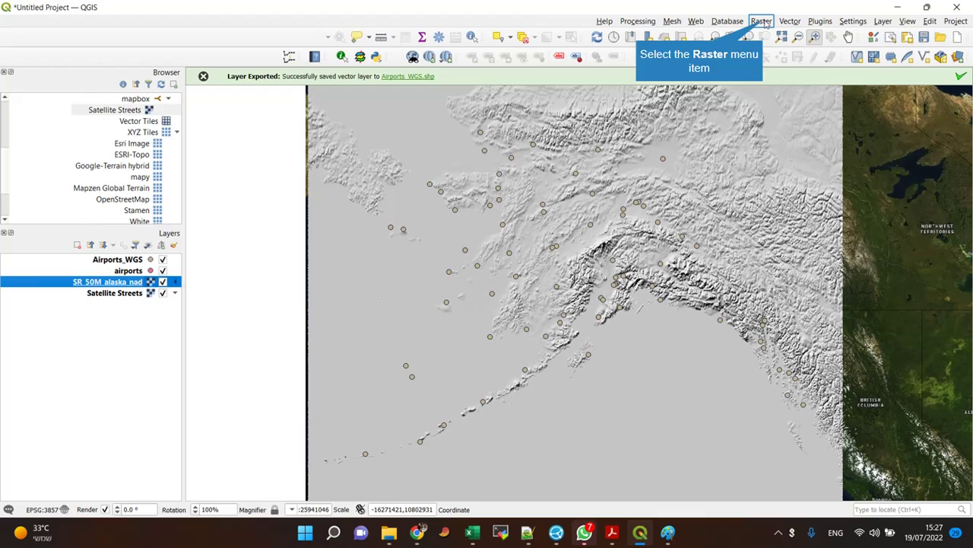
click(764, 23)
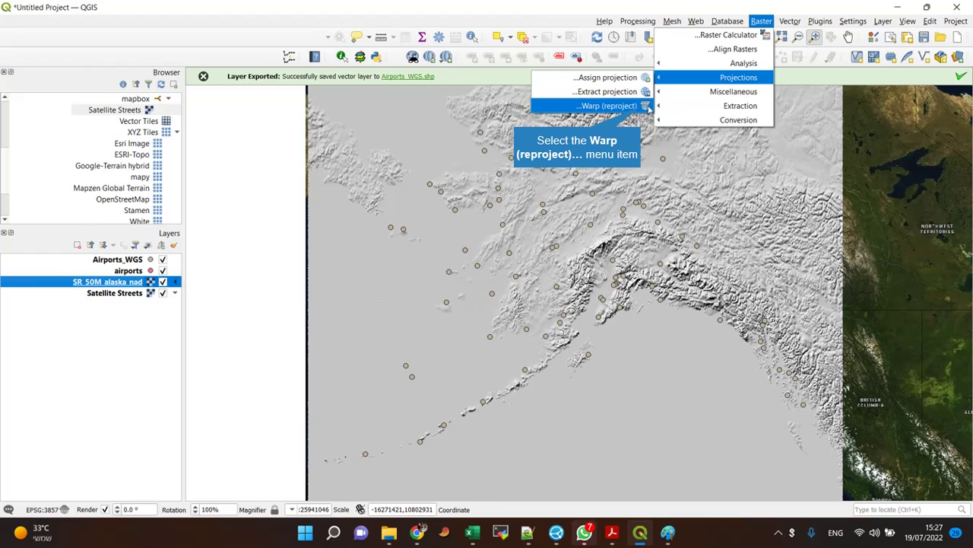
Warp SR_50M_alaska_nad from EPSG:2964 NAD27 / Alaska Albers to EPSG:4326 as temporary output.
click(643, 112)
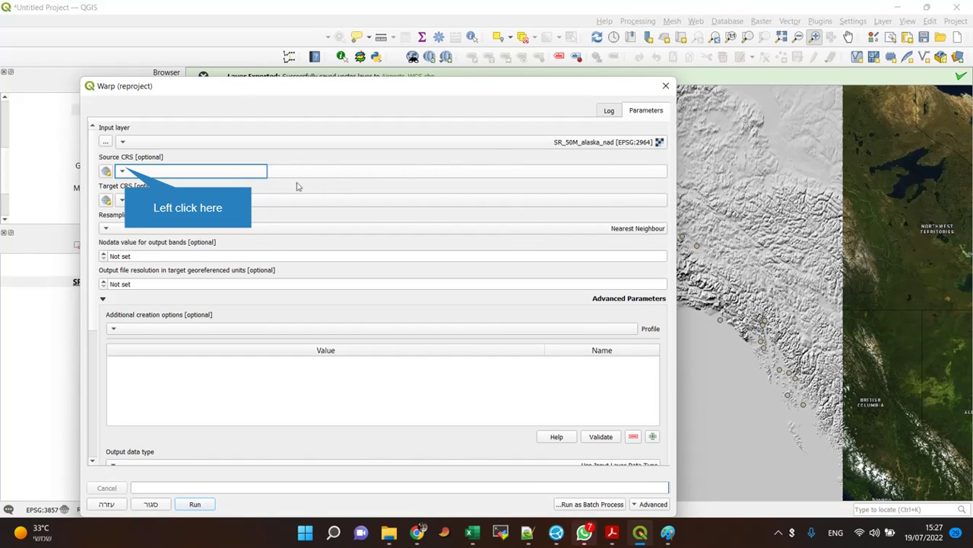
click(126, 172)
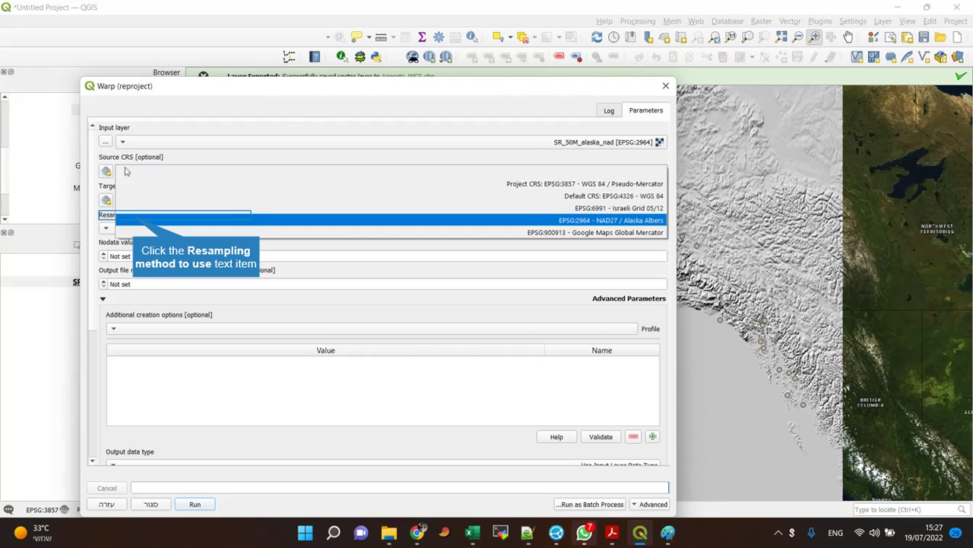
click(134, 220)
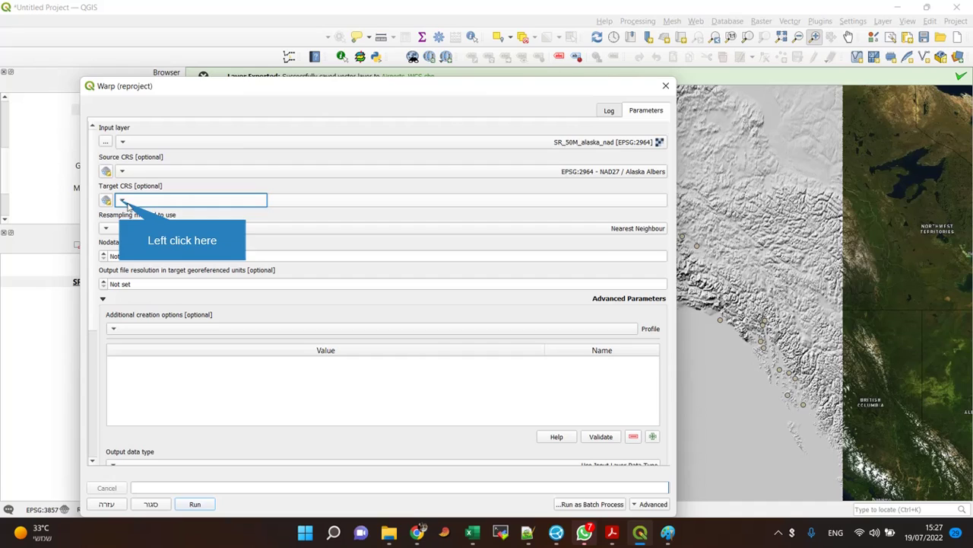
click(120, 201)
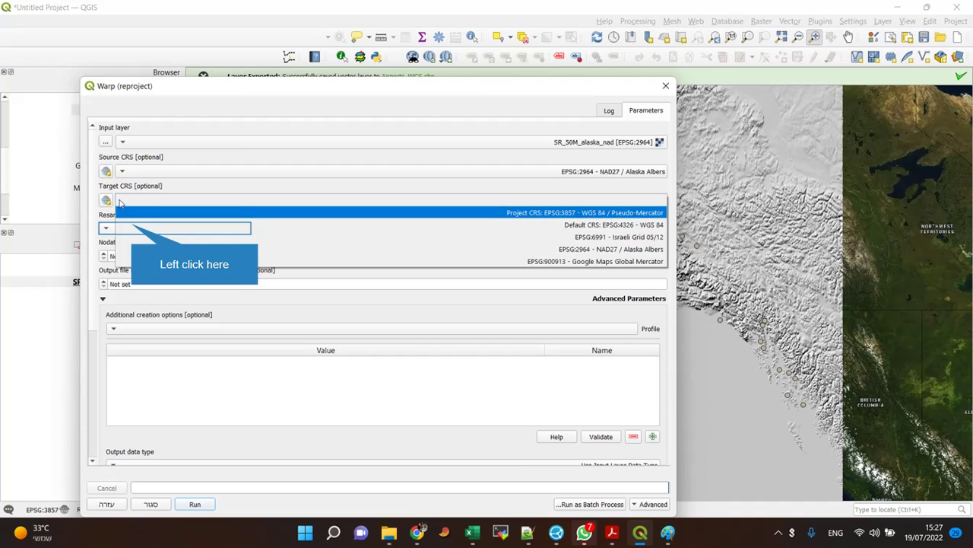
click(133, 225)
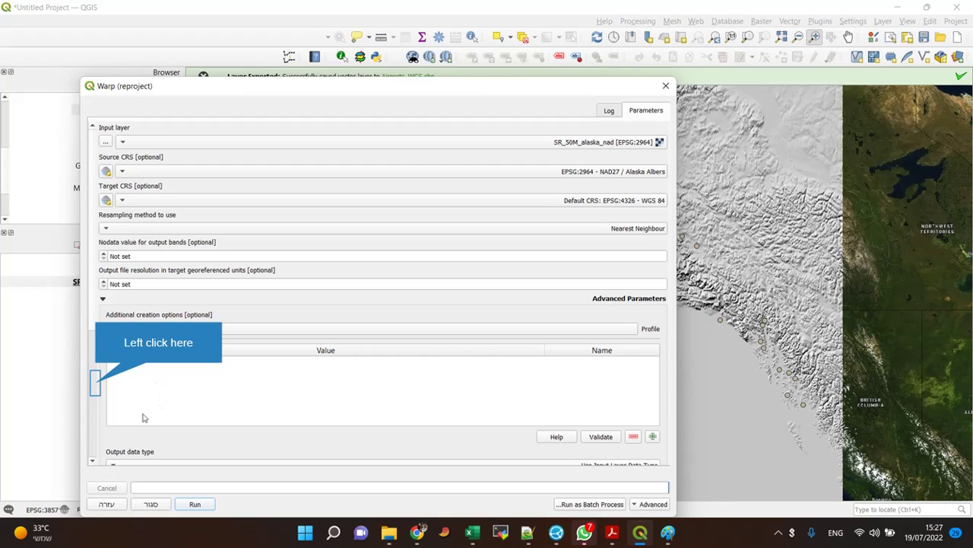
click(97, 387)
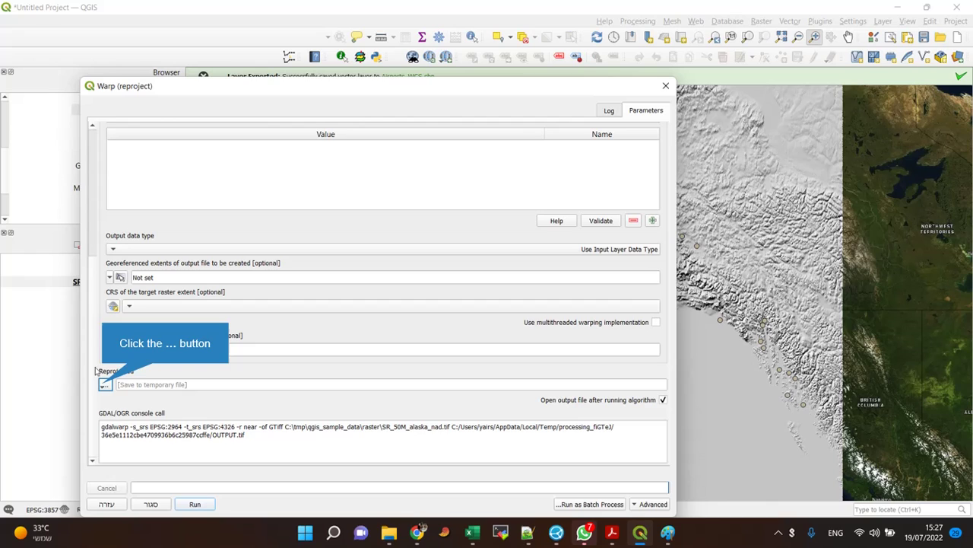
click(105, 386)
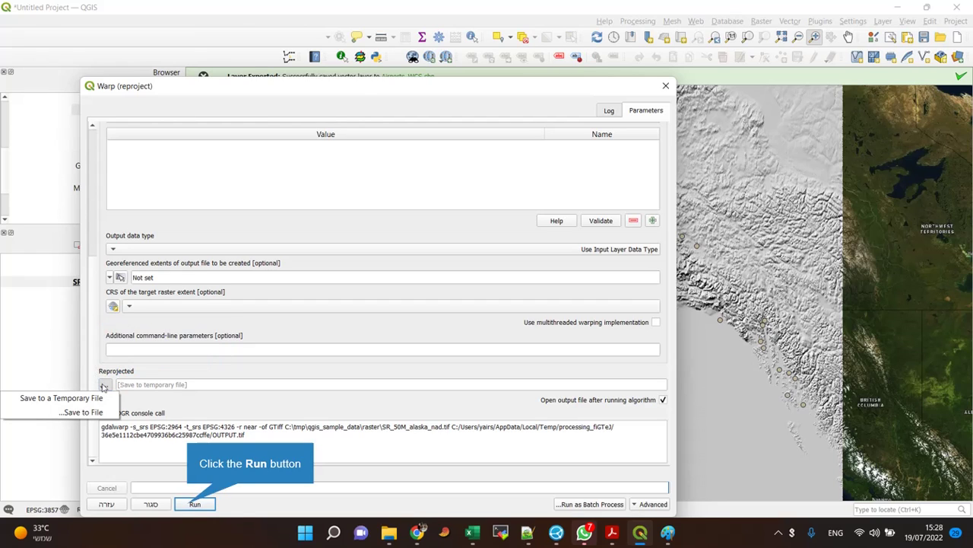
click(188, 505)
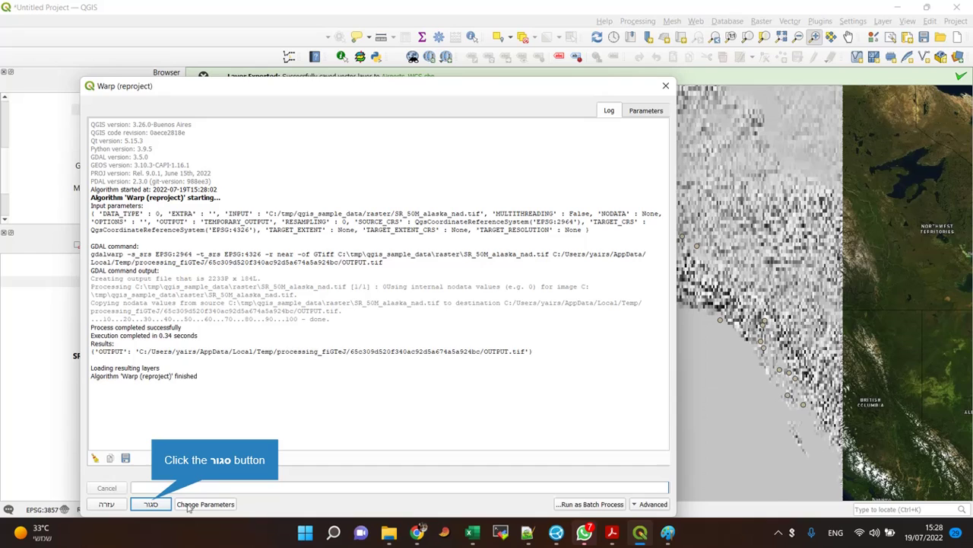
Close the Warp (reproject) dialog, leaving the Reprojected hillshade layer on the map.
click(150, 504)
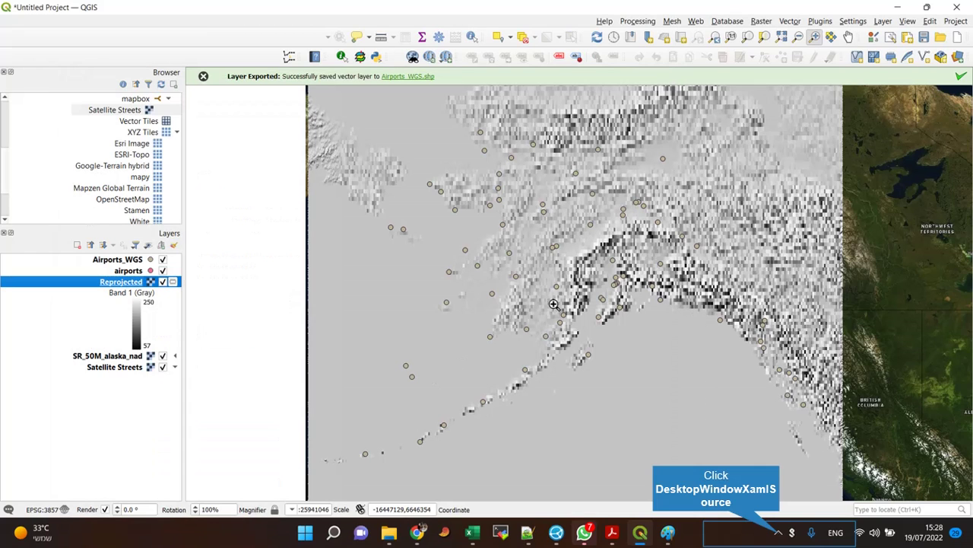